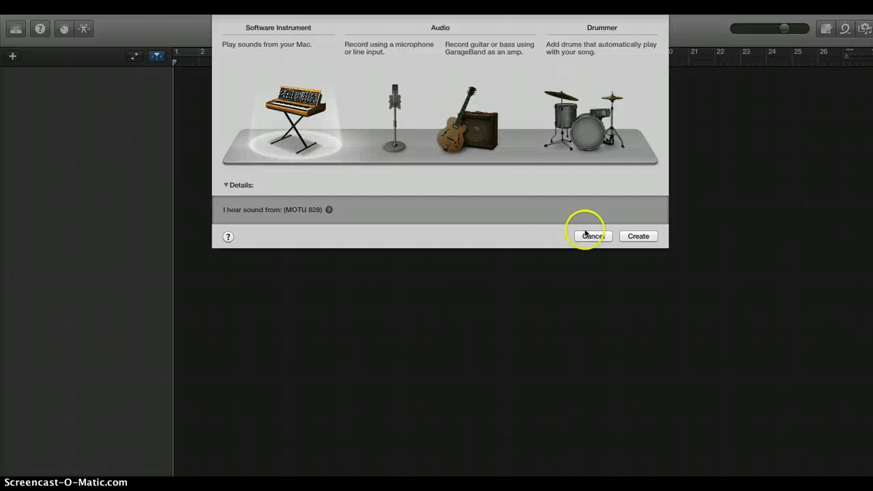
# Pick Software Instrument as the type for the new track.
pyautogui.click(640, 237)
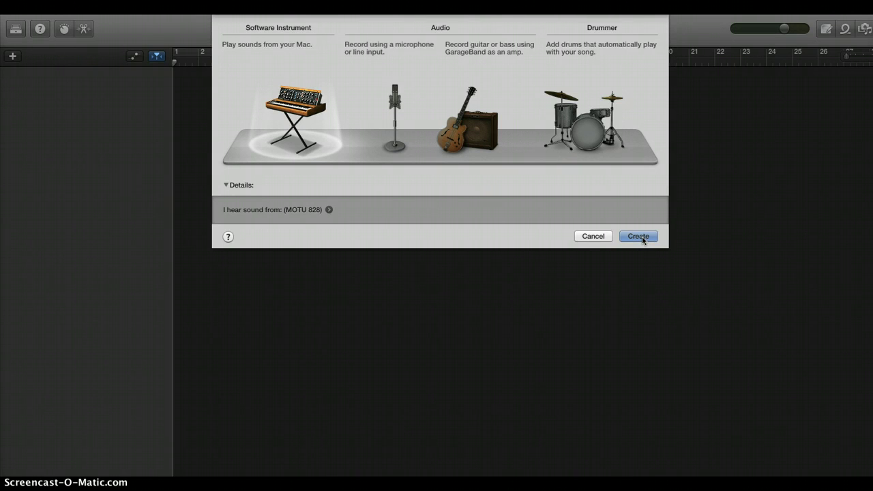
# Create the Classic Electric Piano track, dismiss Musical Typing, and show the Apple Loops browser.
pyautogui.press('super+k')
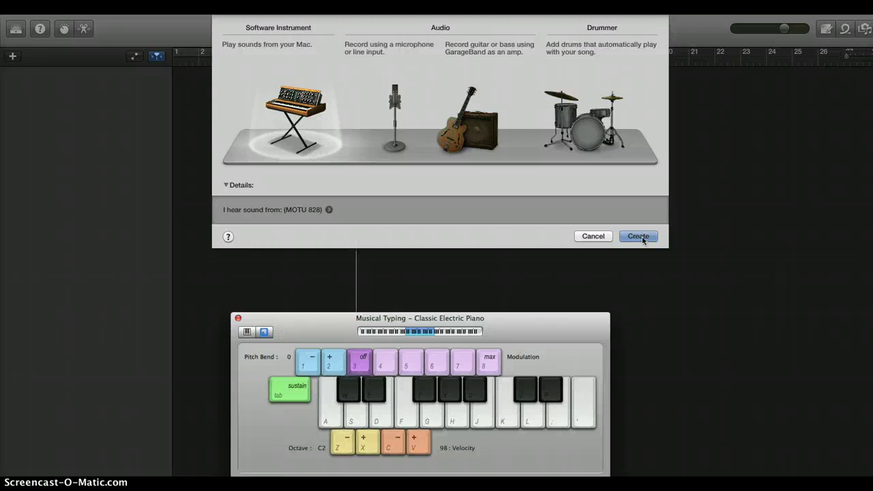
pyautogui.click(639, 236)
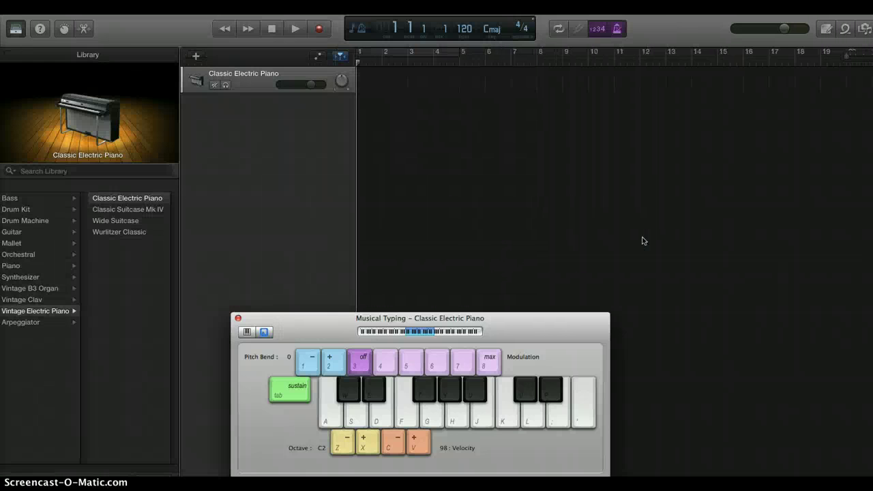
pyautogui.click(237, 318)
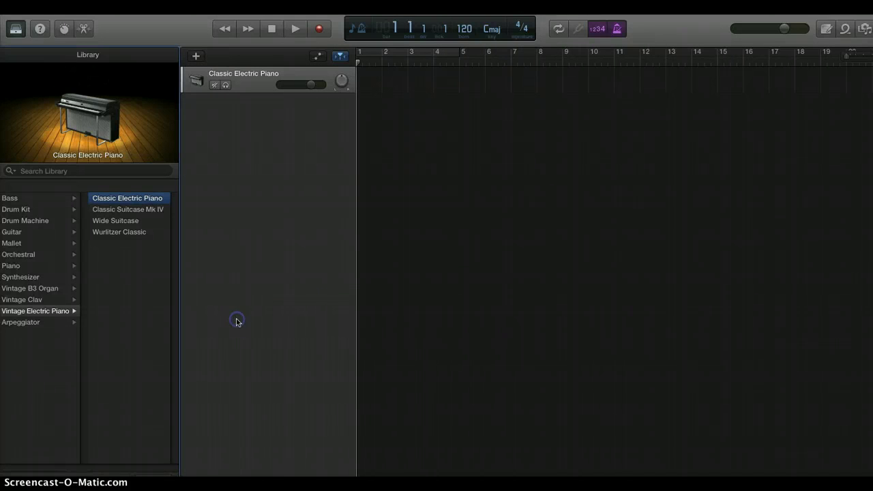
pyautogui.click(846, 30)
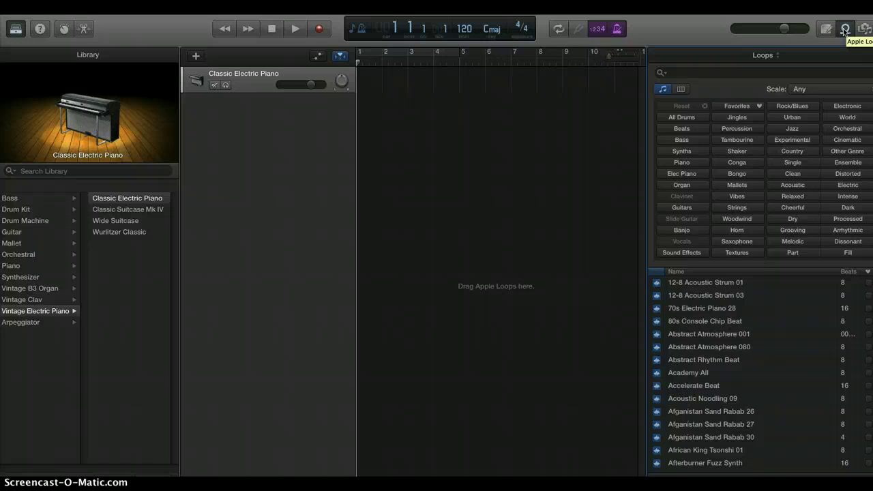
# Select and preview the 12-8 Acoustic Strum 01 loop in the Loops browser.
pyautogui.click(703, 286)
pyautogui.click(704, 287)
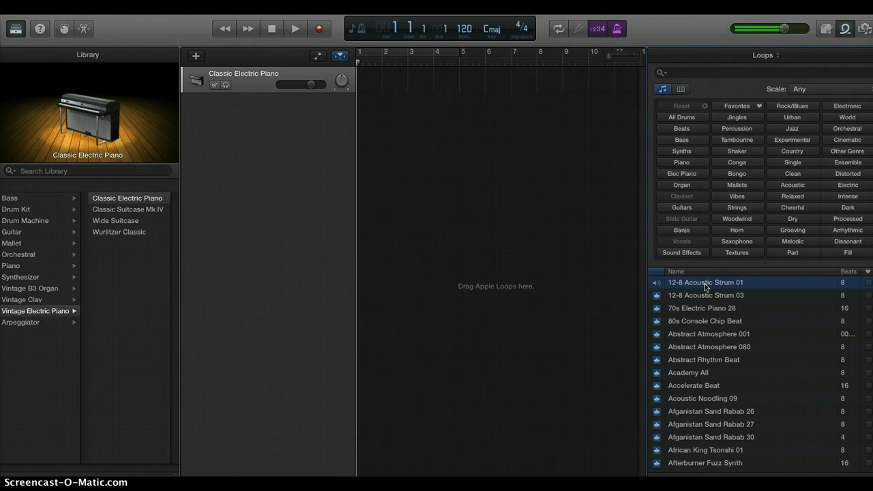
pyautogui.click(705, 283)
pyautogui.click(668, 286)
# Drop 12-8 Acoustic Strum 01 in as a new track and move its region to bar 1.
pyautogui.moveTo(515, 199); pyautogui.dragTo(461, 150)
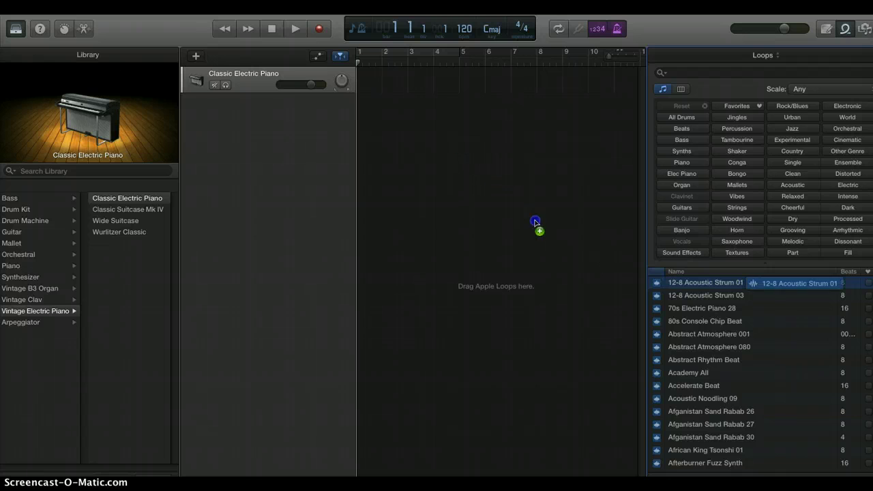
pyautogui.moveTo(535, 222); pyautogui.dragTo(569, 241)
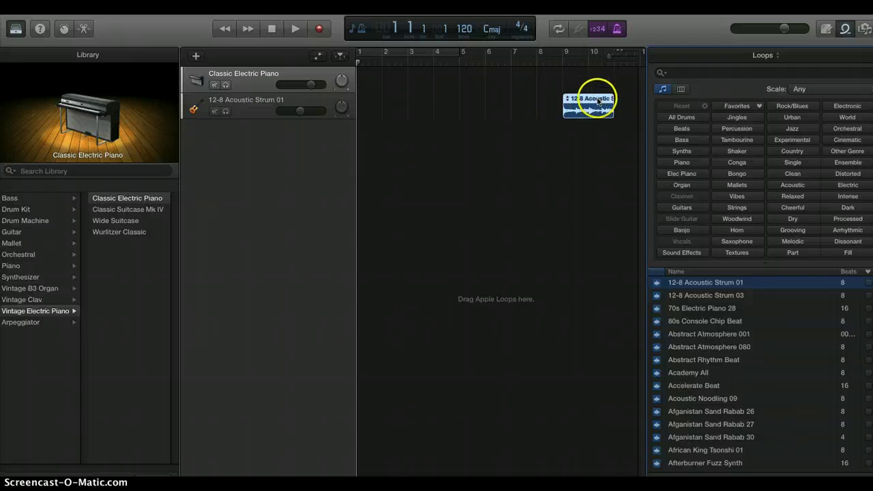
pyautogui.moveTo(597, 99); pyautogui.dragTo(394, 101)
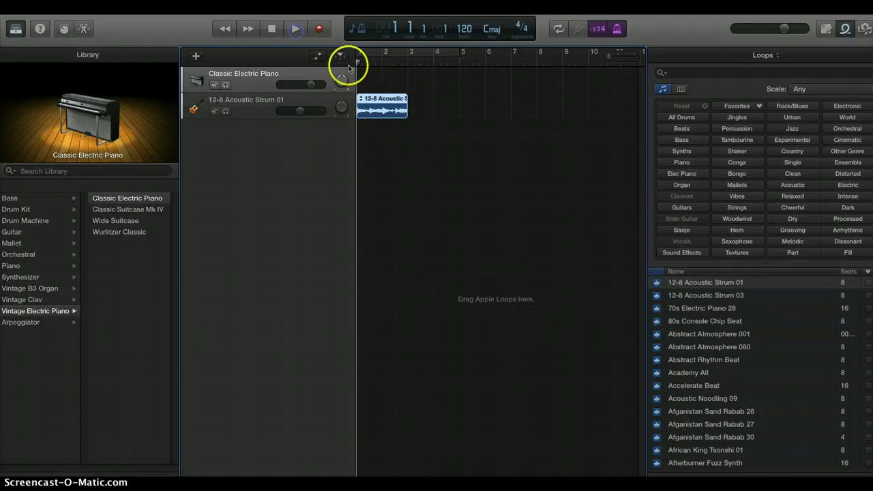
pyautogui.press('space')
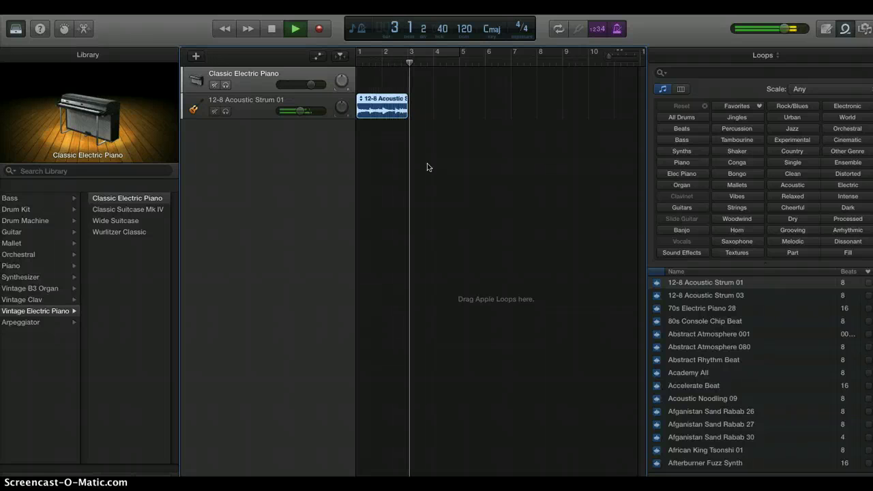
pyautogui.click(271, 28)
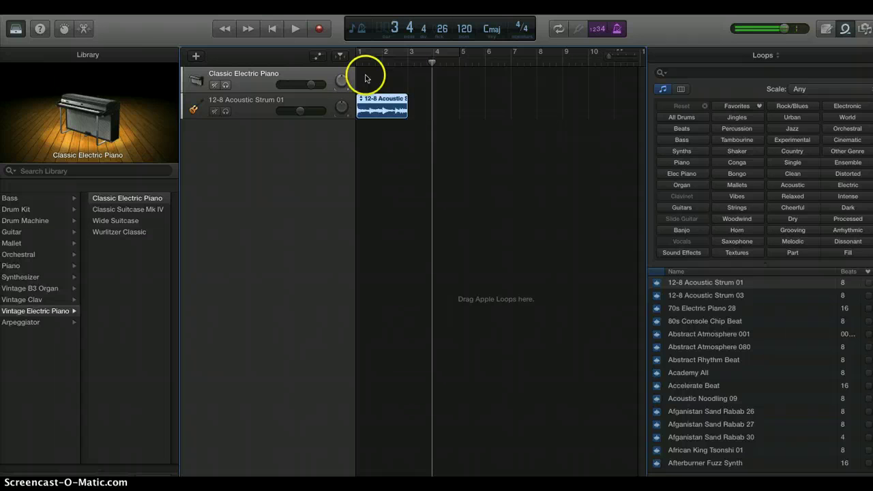
pyautogui.moveTo(433, 62); pyautogui.dragTo(348, 62)
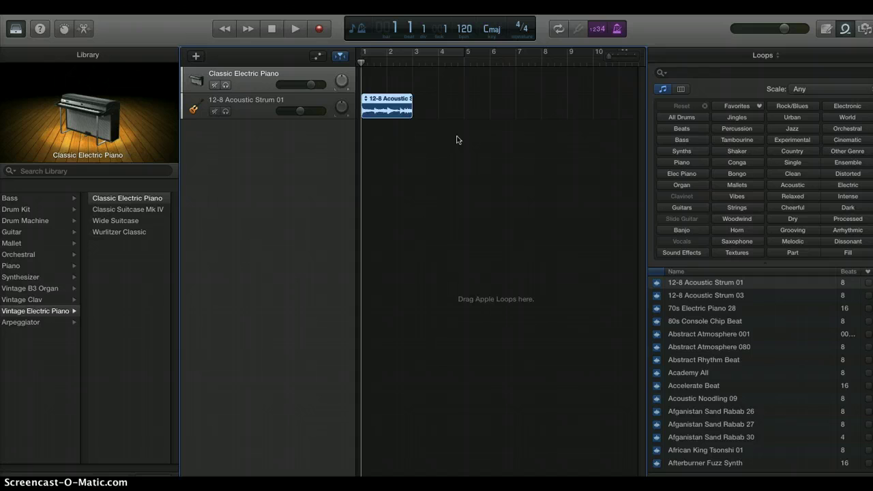
# Enable Cycle, set the cycle region to end at bar 3, and play it.
pyautogui.click(364, 52)
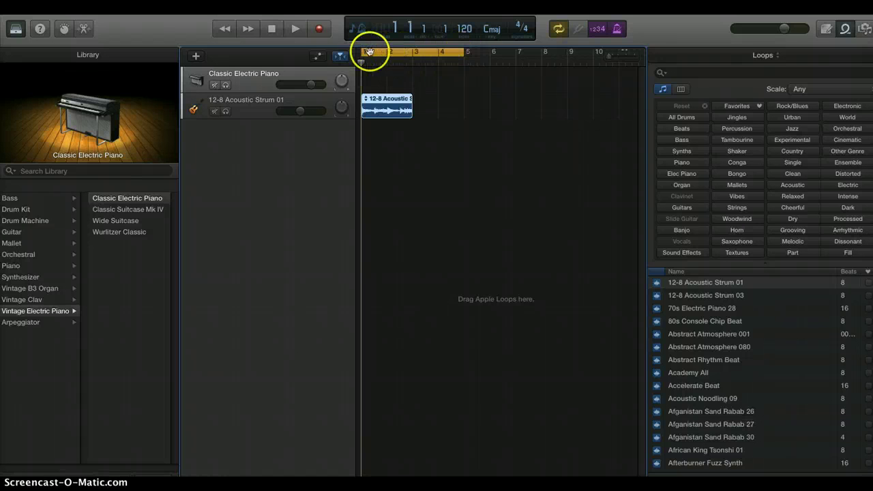
pyautogui.moveTo(464, 53); pyautogui.dragTo(413, 55)
pyautogui.click(444, 105)
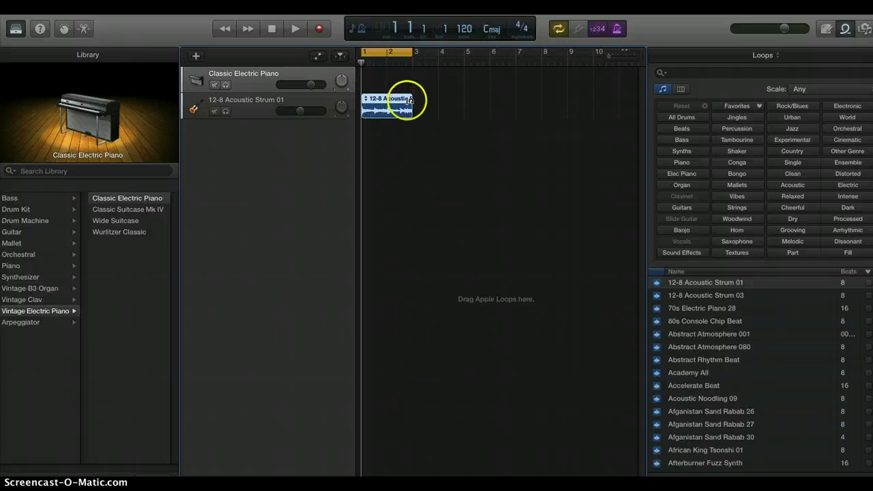
pyautogui.click(294, 29)
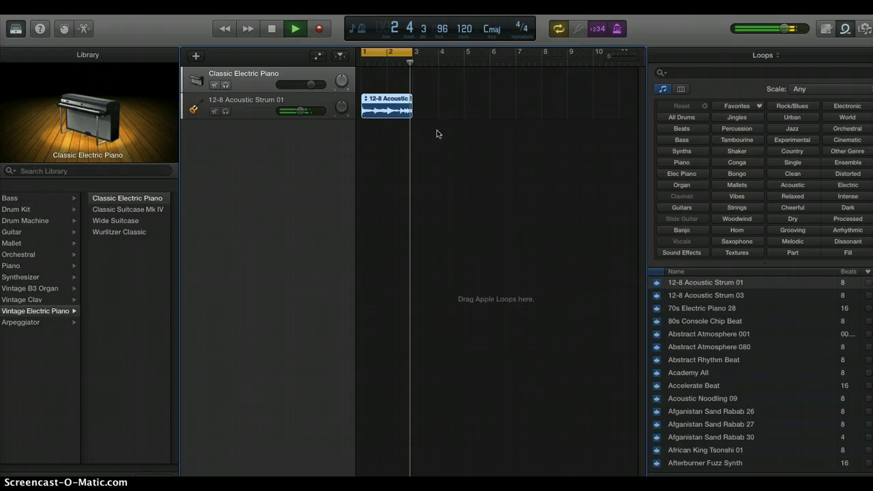
# Stop playback, return to the start, and toggle the count-in and metronome buttons.
pyautogui.click(273, 28)
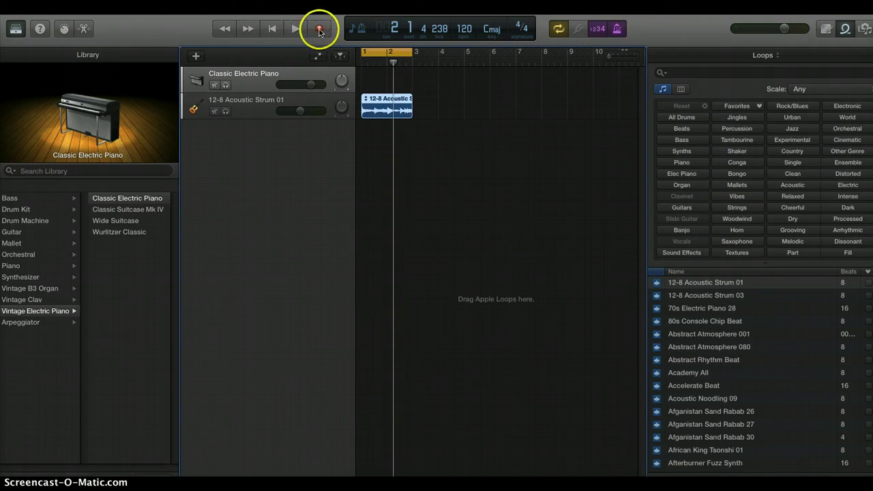
pyautogui.click(273, 29)
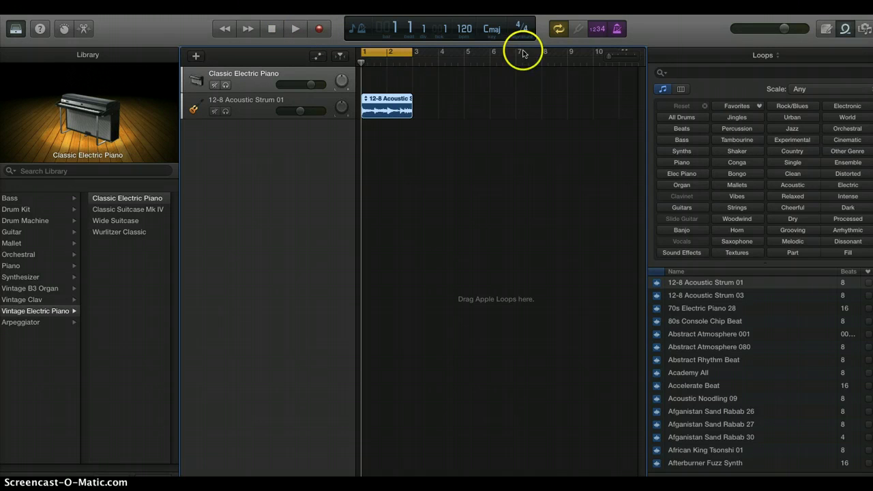
pyautogui.click(600, 31)
pyautogui.click(599, 31)
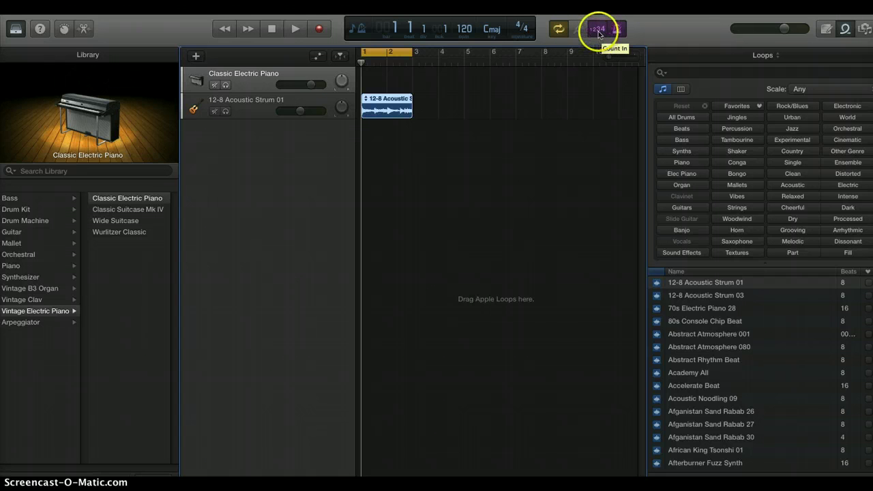
pyautogui.click(617, 31)
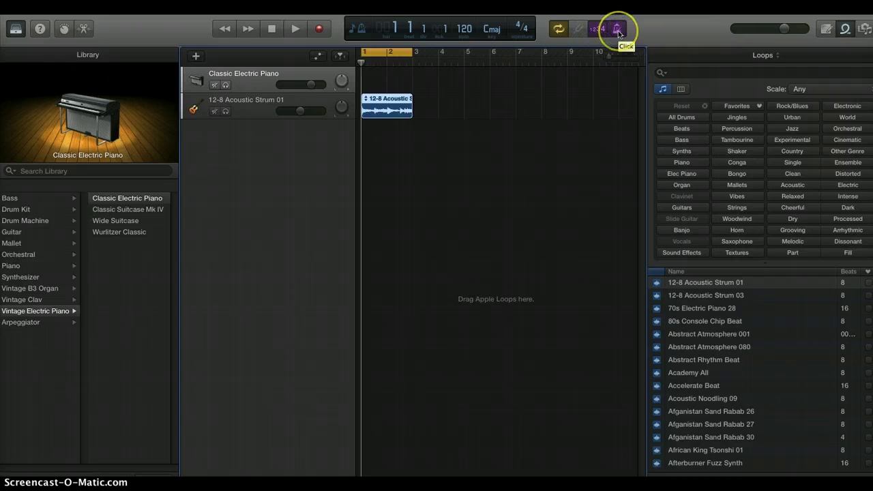
pyautogui.click(618, 31)
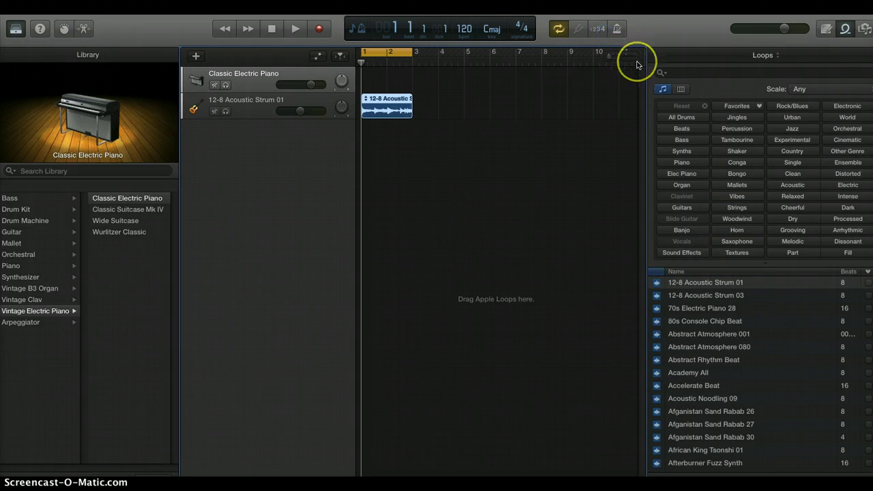
pyautogui.click(620, 32)
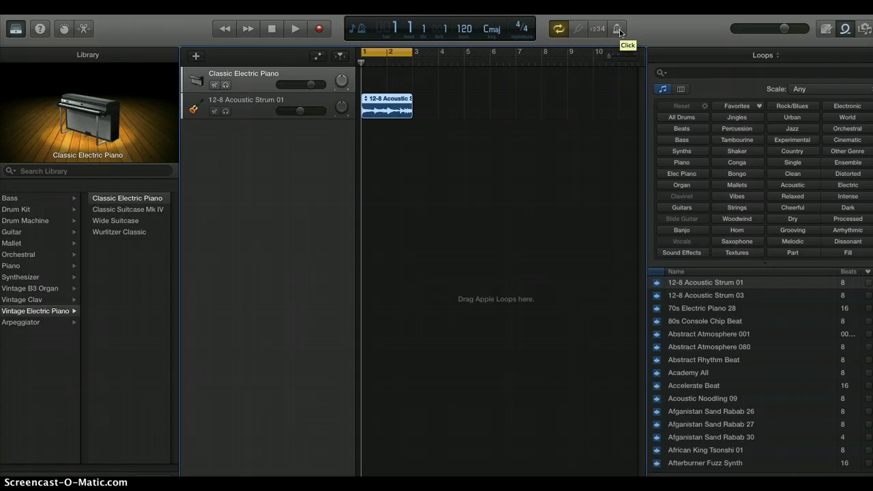
# Play the strum loop with the metronome, then stop and turn off metronome and Cycle.
pyautogui.click(296, 29)
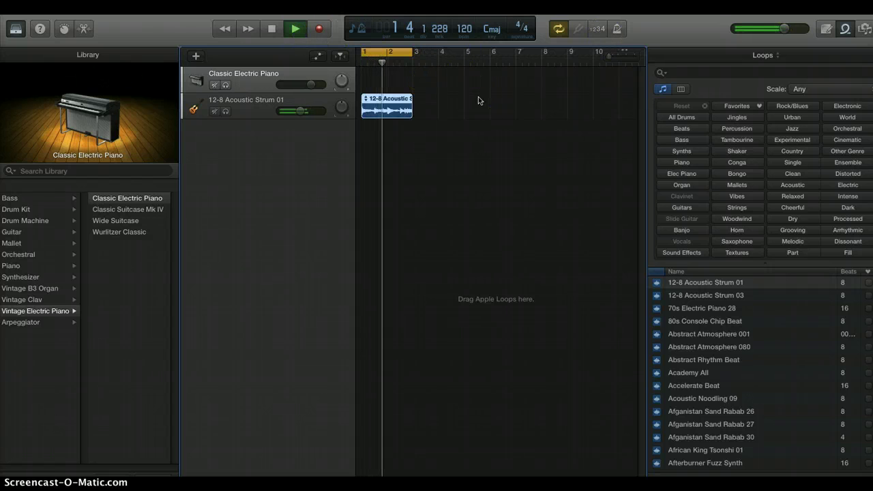
pyautogui.click(618, 29)
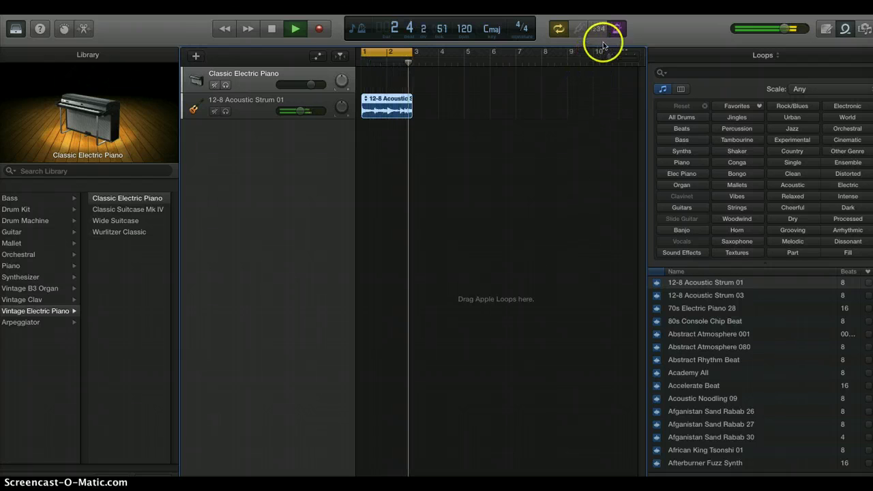
pyautogui.click(296, 29)
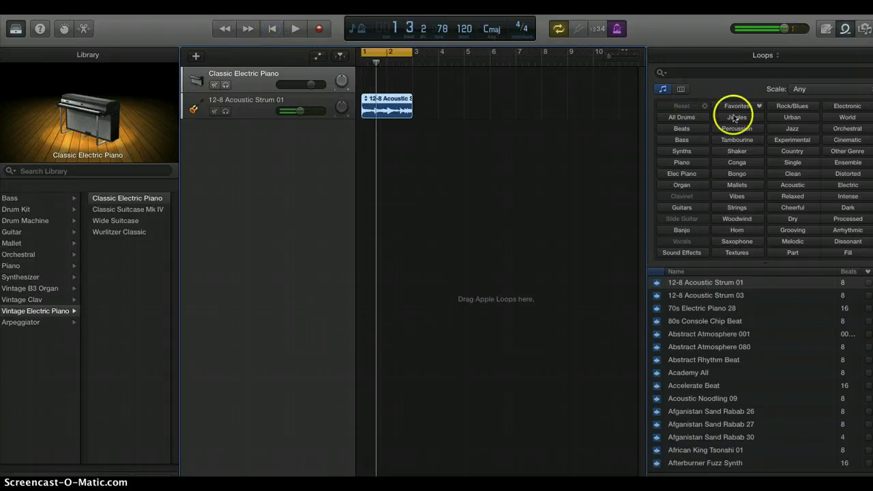
pyautogui.click(618, 29)
pyautogui.click(559, 29)
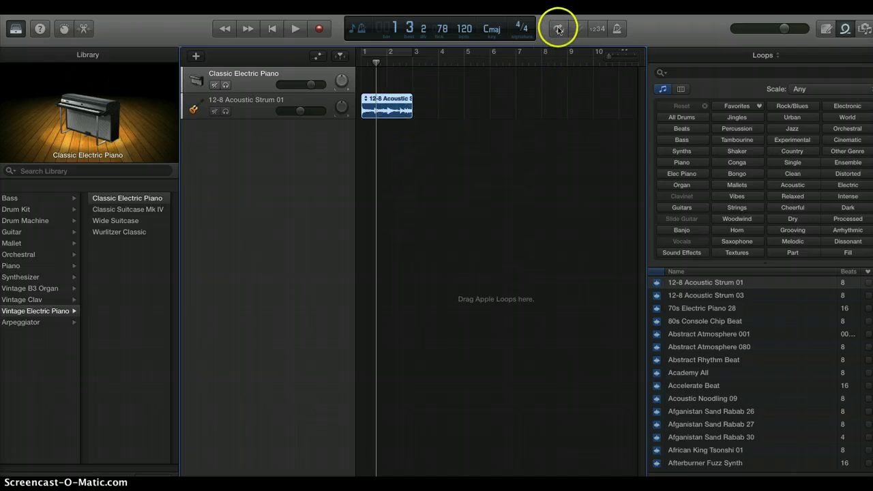
# Leave Cycle off, select the 12-8 Acoustic Strum 01 track, and place the playhead at bar 2, beat 1.
pyautogui.click(558, 29)
pyautogui.click(560, 30)
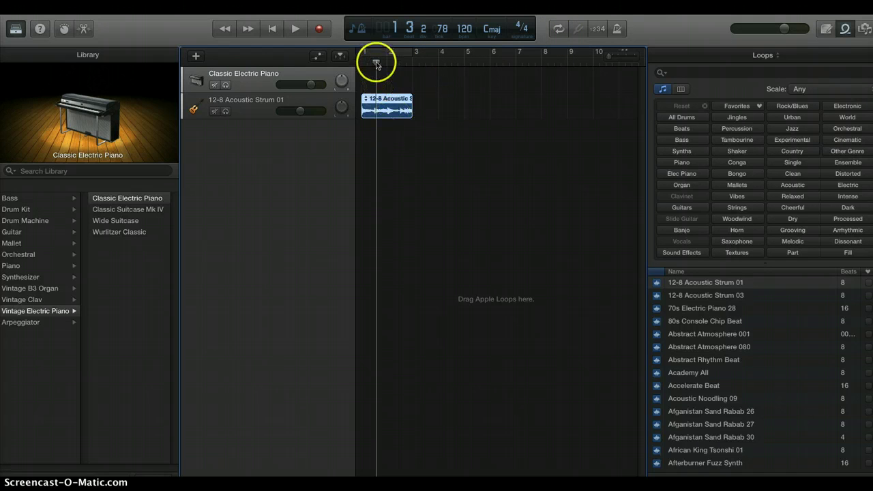
pyautogui.moveTo(373, 62); pyautogui.dragTo(388, 74)
pyautogui.click(462, 109)
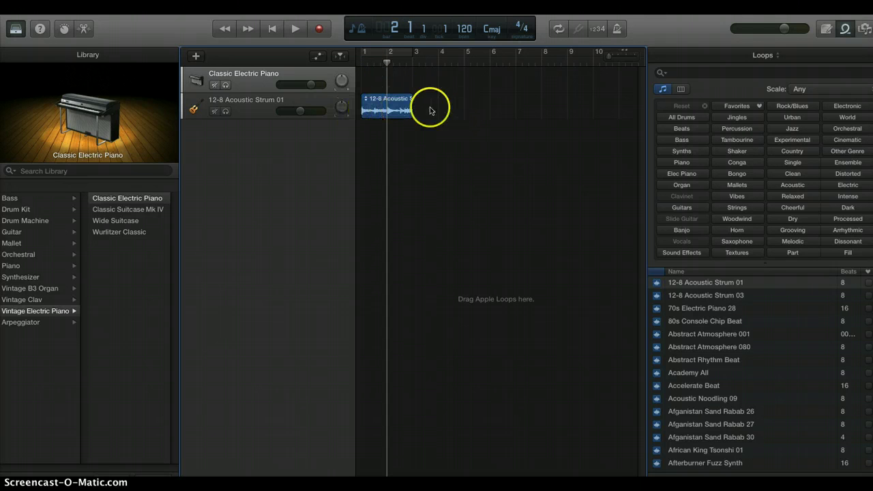
pyautogui.click(389, 62)
pyautogui.moveTo(389, 62)
pyautogui.mouseDown()
pyautogui.moveTo(410, 66)
pyautogui.moveTo(368, 68)
pyautogui.moveTo(380, 68)
pyautogui.mouseUp()
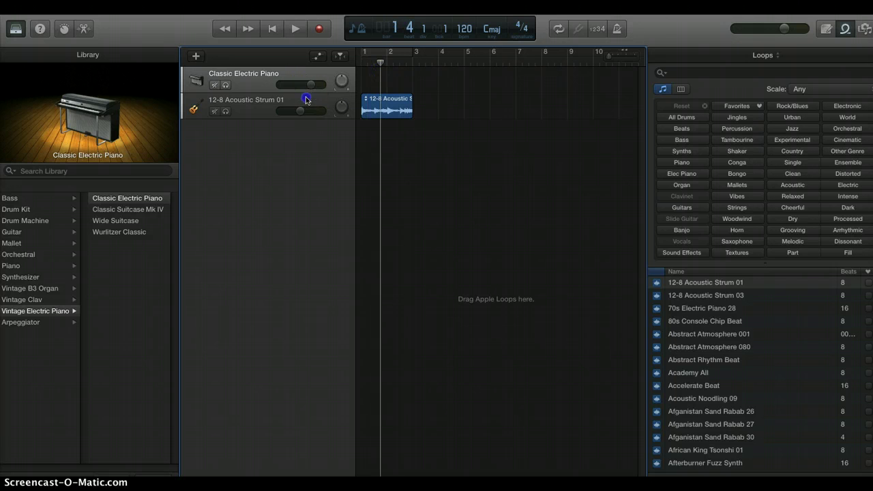
pyautogui.click(307, 100)
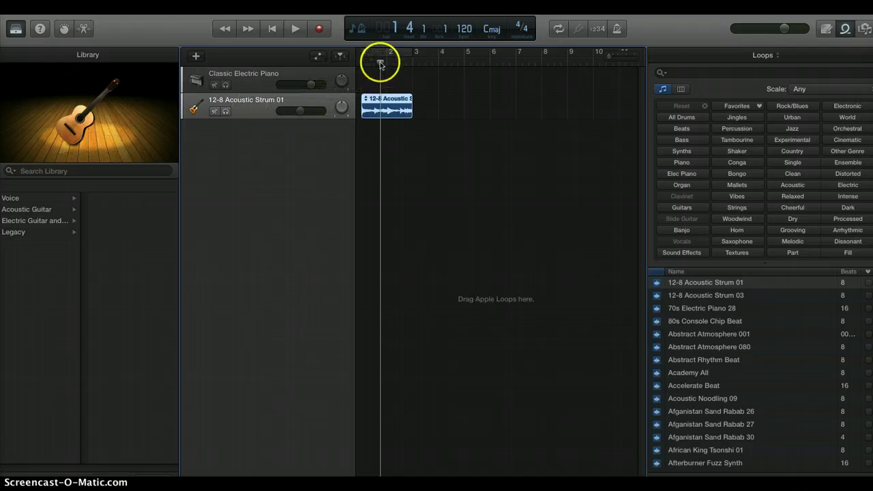
pyautogui.moveTo(380, 63); pyautogui.dragTo(386, 64)
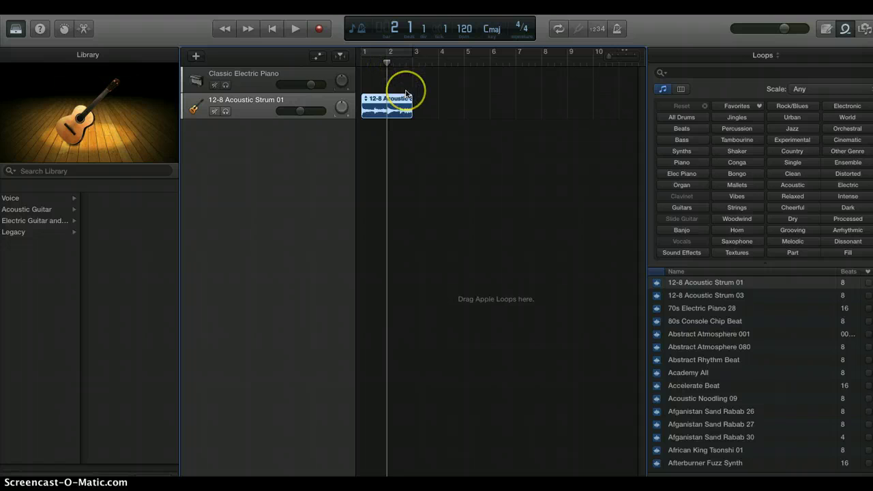
# Split the strum region at bar 2 with Edit > Split Regions at Playhead.
pyautogui.click(109, 6)
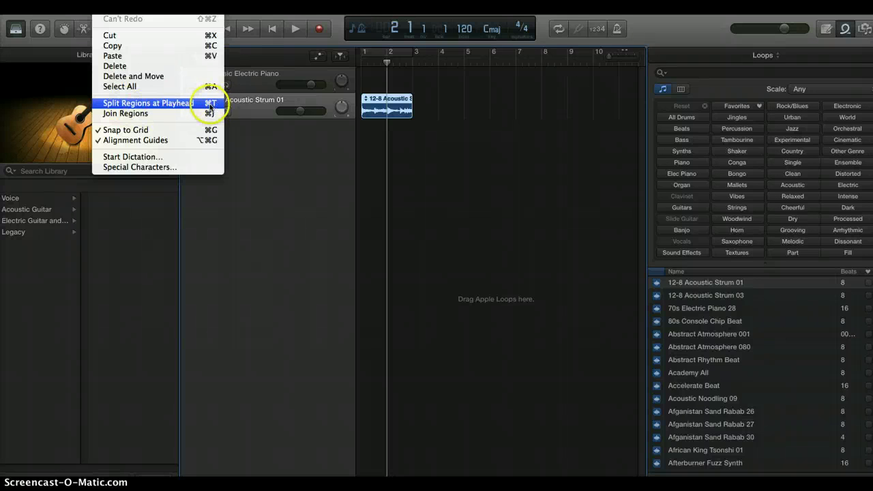
pyautogui.click(148, 104)
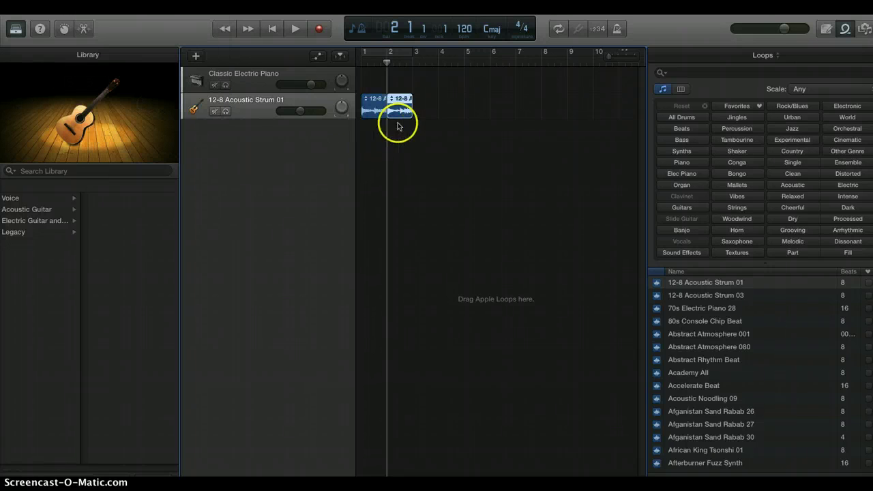
pyautogui.moveTo(386, 60); pyautogui.dragTo(464, 63)
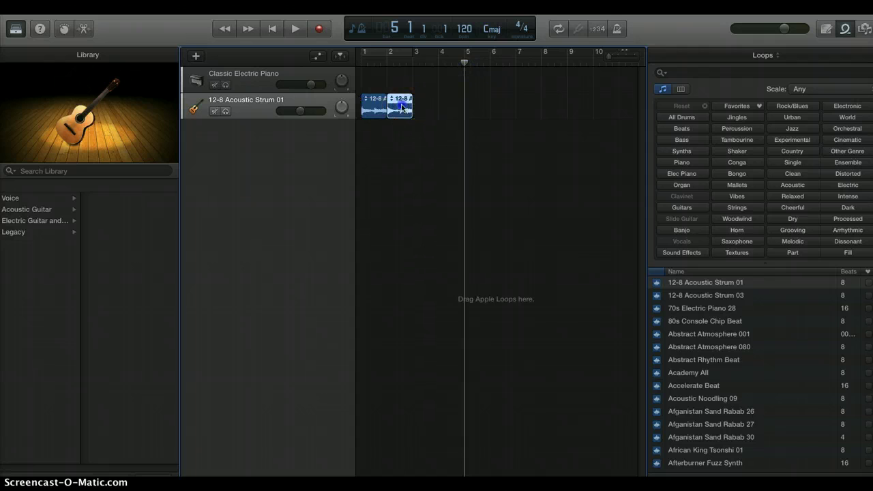
# Try moving the second strum region to later positions on the strum track.
pyautogui.moveTo(407, 107); pyautogui.dragTo(429, 108)
pyautogui.click(512, 136)
pyautogui.click(448, 111)
pyautogui.click(494, 142)
pyautogui.click(451, 112)
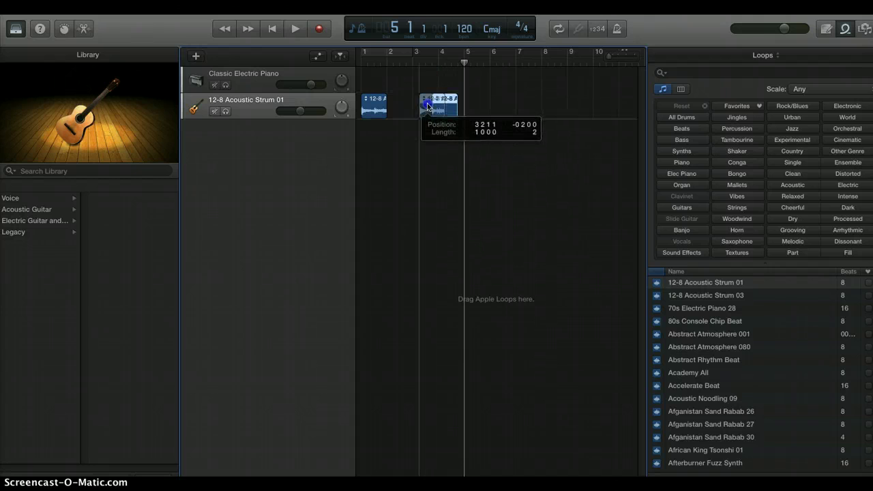
pyautogui.click(359, 121)
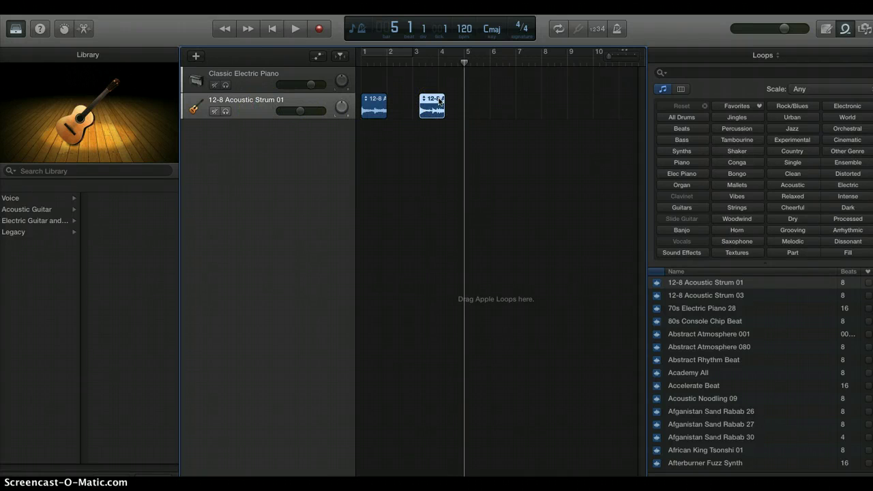
# Put the second region back at bar 2 and return the playhead to bar 1.
pyautogui.moveTo(437, 101); pyautogui.dragTo(407, 101)
pyautogui.click(465, 64)
pyautogui.moveTo(464, 63); pyautogui.dragTo(361, 64)
pyautogui.click(434, 124)
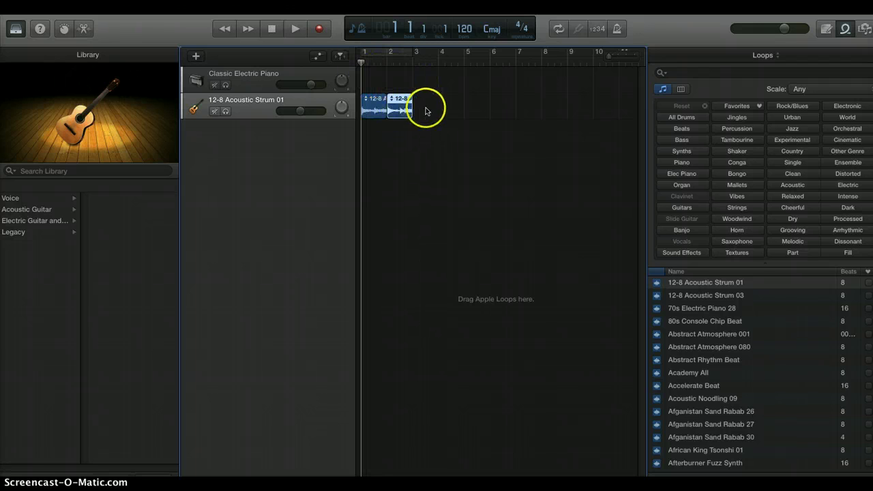
pyautogui.moveTo(404, 104)
pyautogui.mouseDown()
pyautogui.moveTo(403, 123)
pyautogui.moveTo(396, 103)
pyautogui.mouseUp()
pyautogui.click(376, 102)
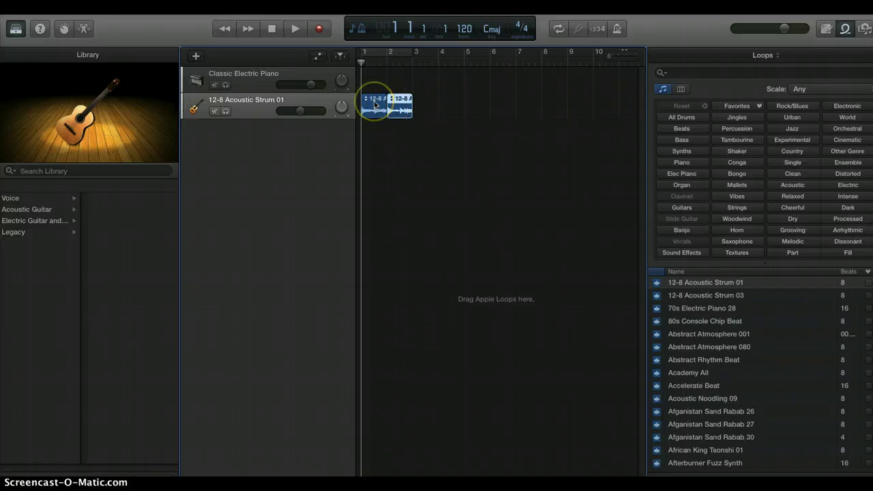